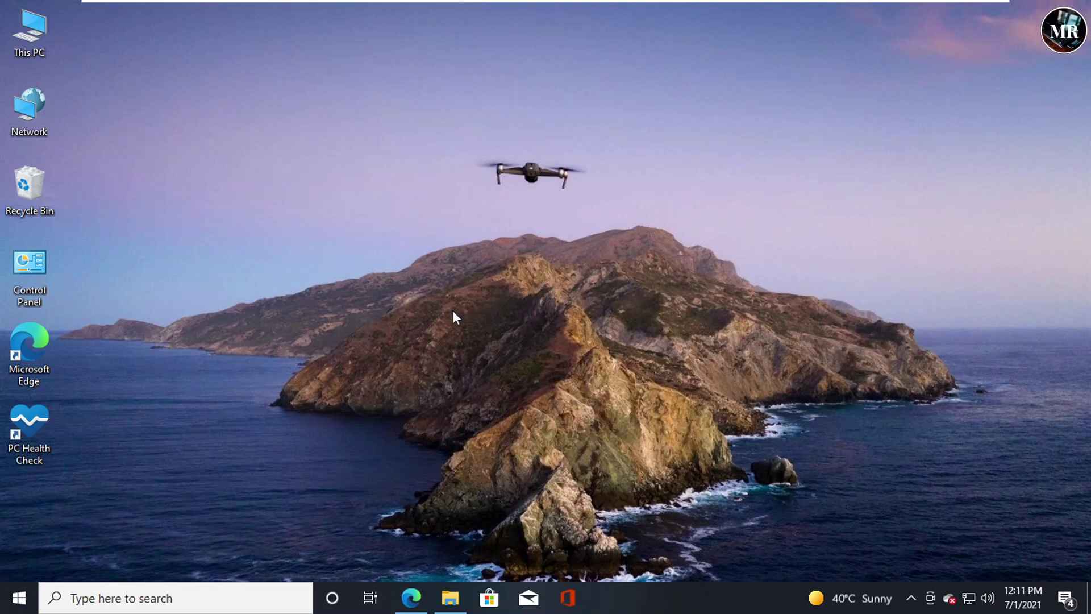
Confirm on the System About page that Windows 10 Home is version 20H2, then minimize Settings
{"action": "right_click", "coordinate": [13, 601]}
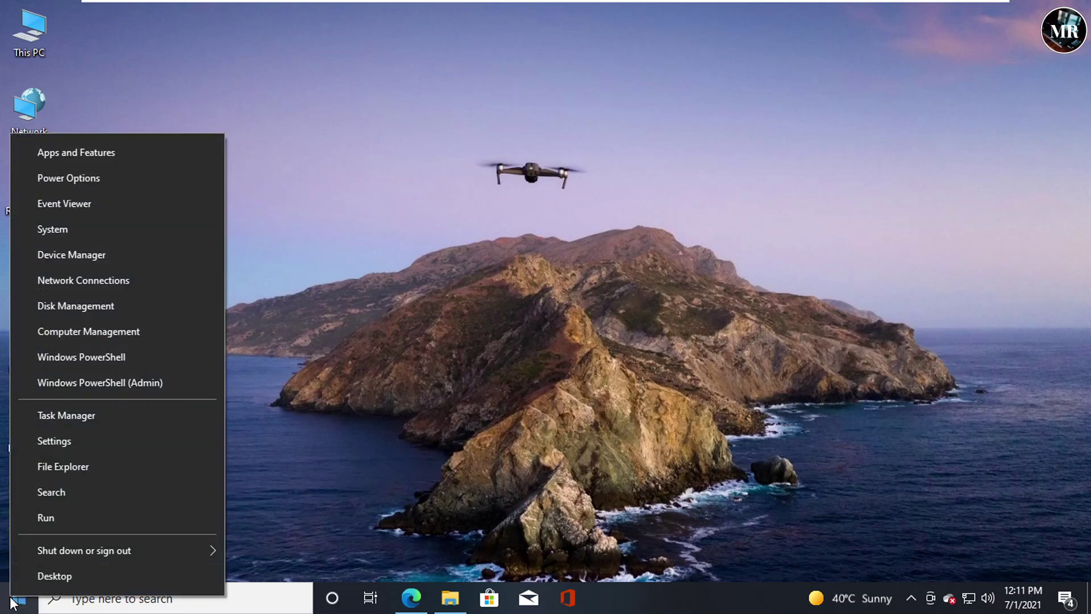
{"action": "left_click", "coordinate": [71, 228]}
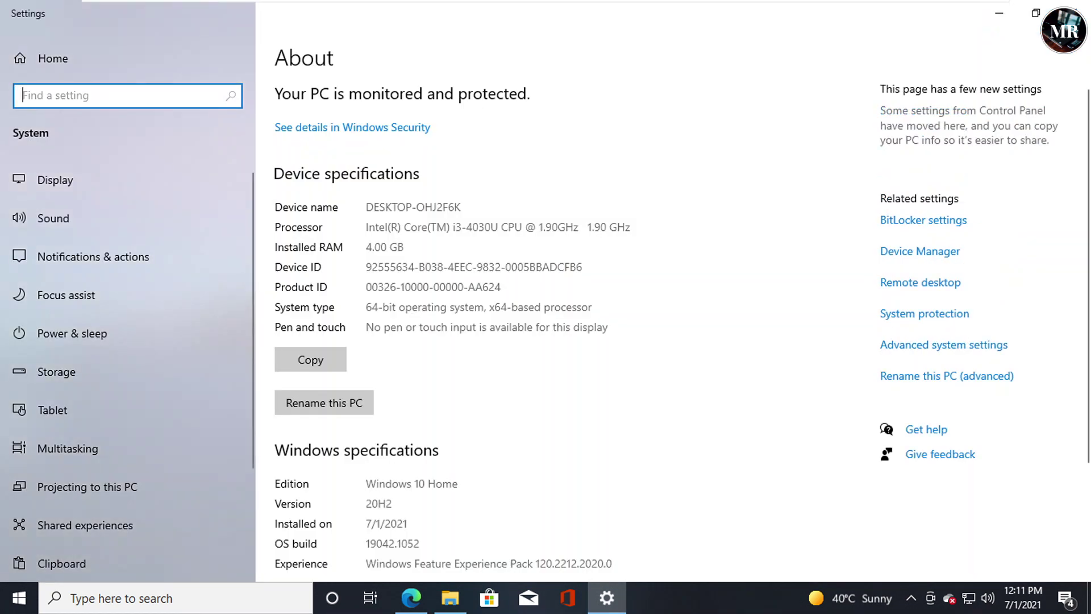
{"action": "scroll", "coordinate": [1088, 243], "scroll_direction": "down", "scroll_amount": 1}
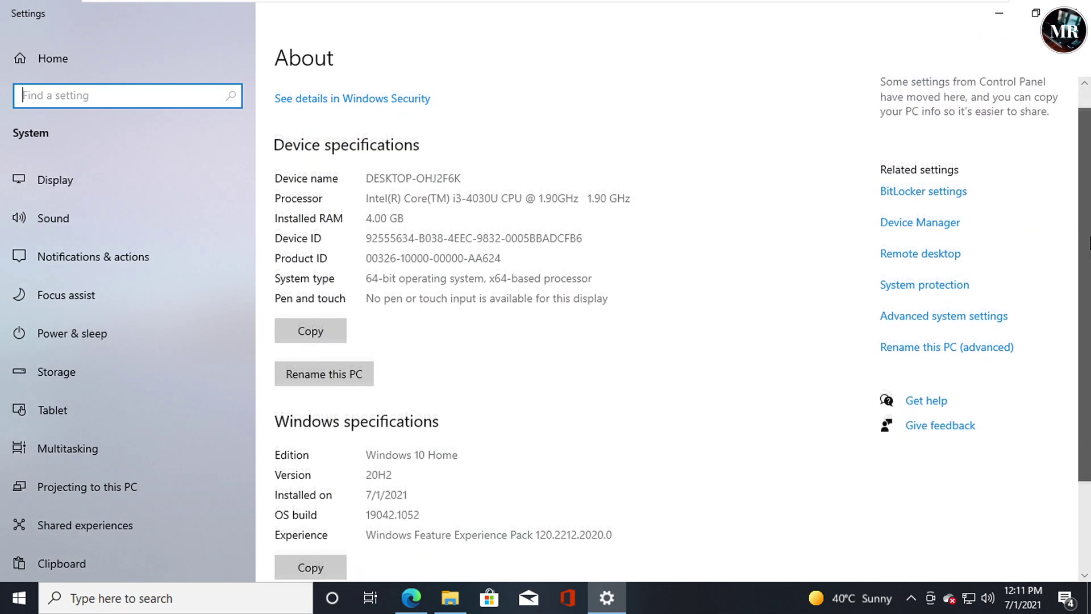
{"action": "scroll", "coordinate": [1089, 243], "scroll_direction": "down", "scroll_amount": 5}
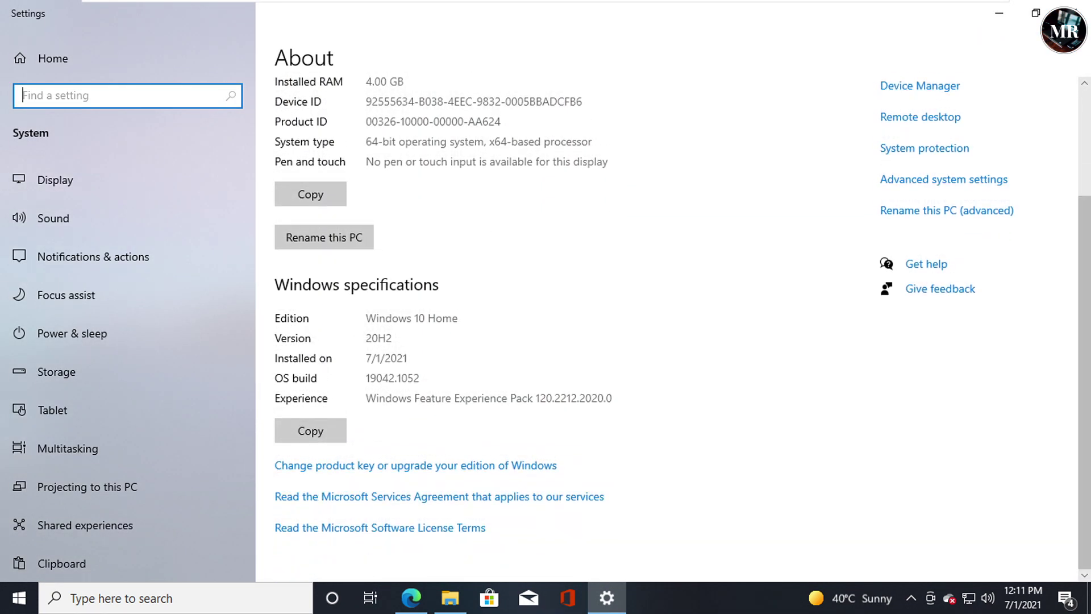
{"action": "left_click_drag", "start_coordinate": [394, 338], "coordinate": [363, 336]}
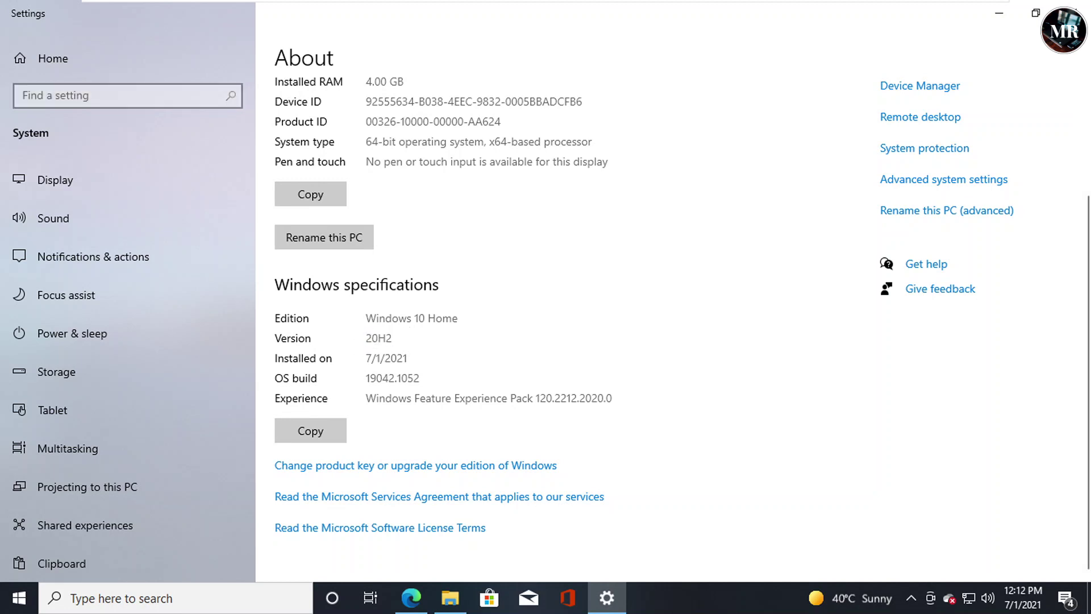
{"action": "left_click", "coordinate": [999, 13]}
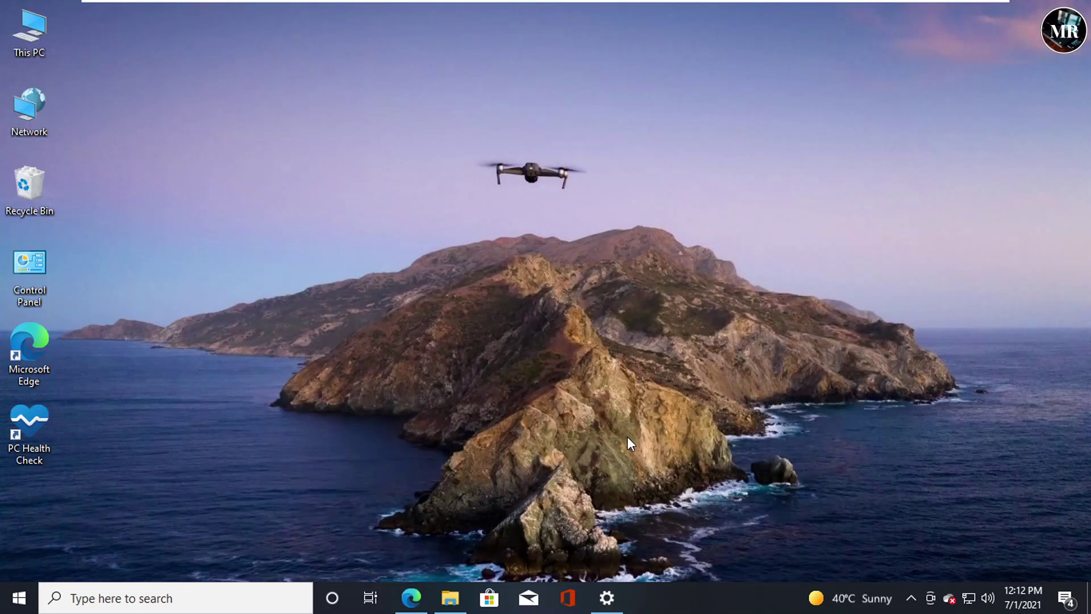
Return to Edge's Download Windows 10 page and download the May 2021 Update Assistant (Windows10Upgrade.exe)
{"action": "left_click", "coordinate": [412, 598]}
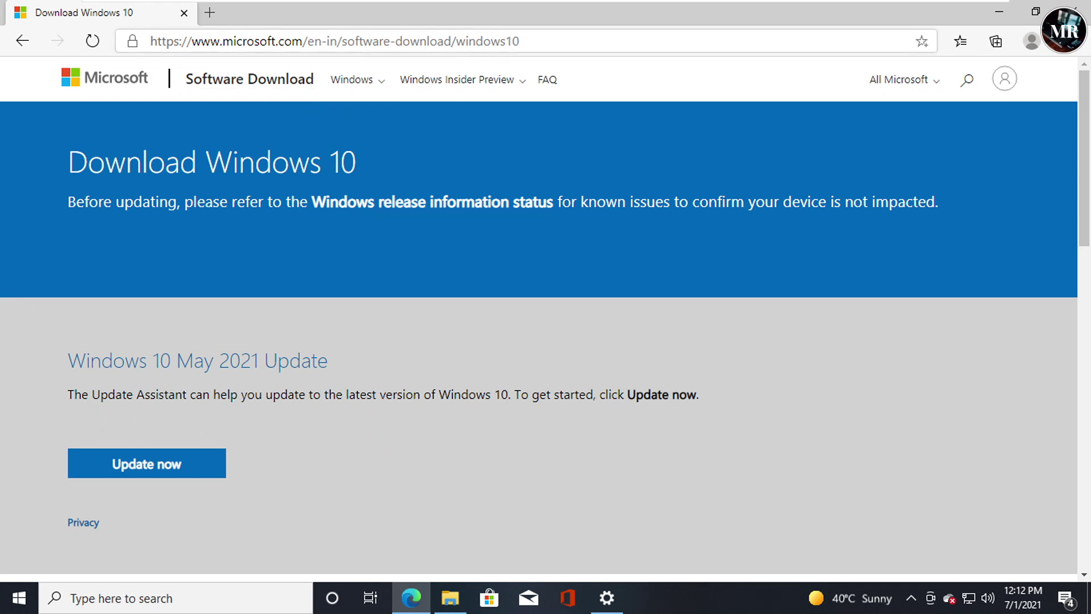
{"action": "left_click", "coordinate": [402, 42]}
{"action": "left_click", "coordinate": [441, 329]}
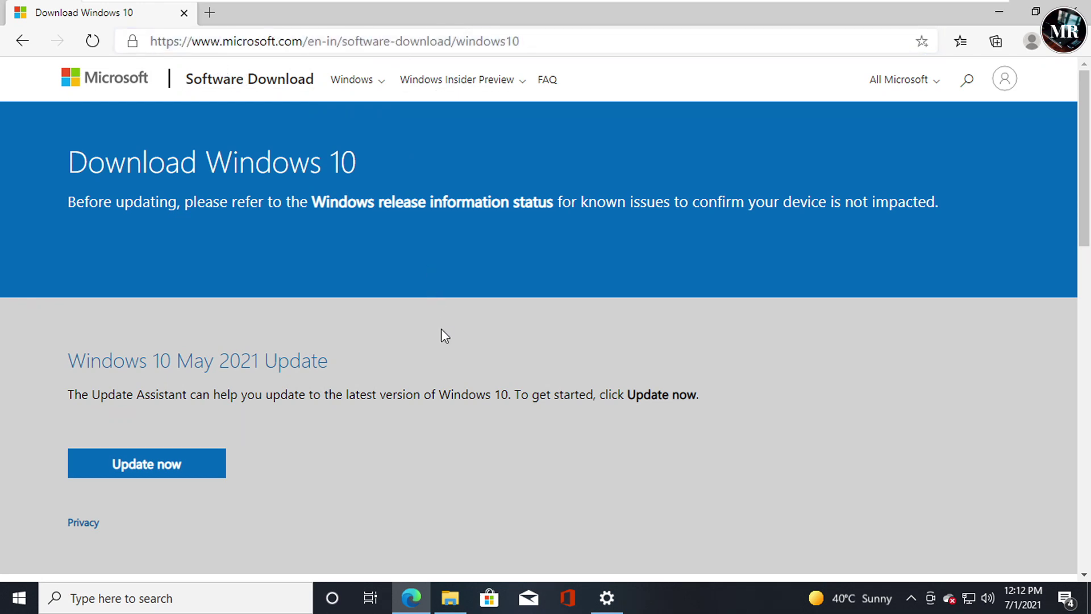
{"action": "scroll", "coordinate": [352, 358], "scroll_direction": "down", "scroll_amount": 2}
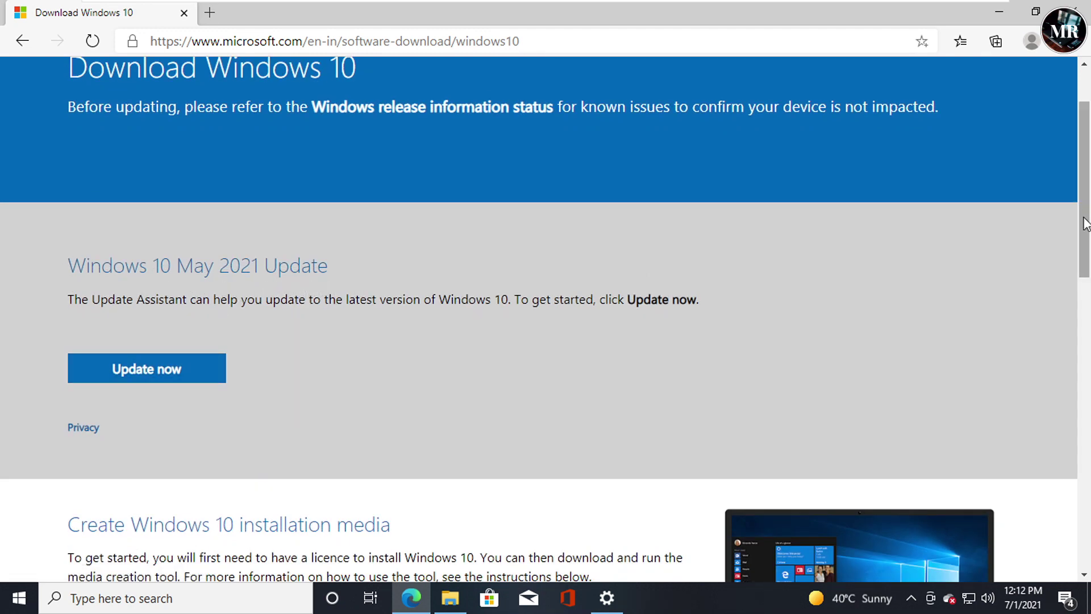
{"action": "scroll", "coordinate": [1085, 223], "scroll_direction": "down", "scroll_amount": 6}
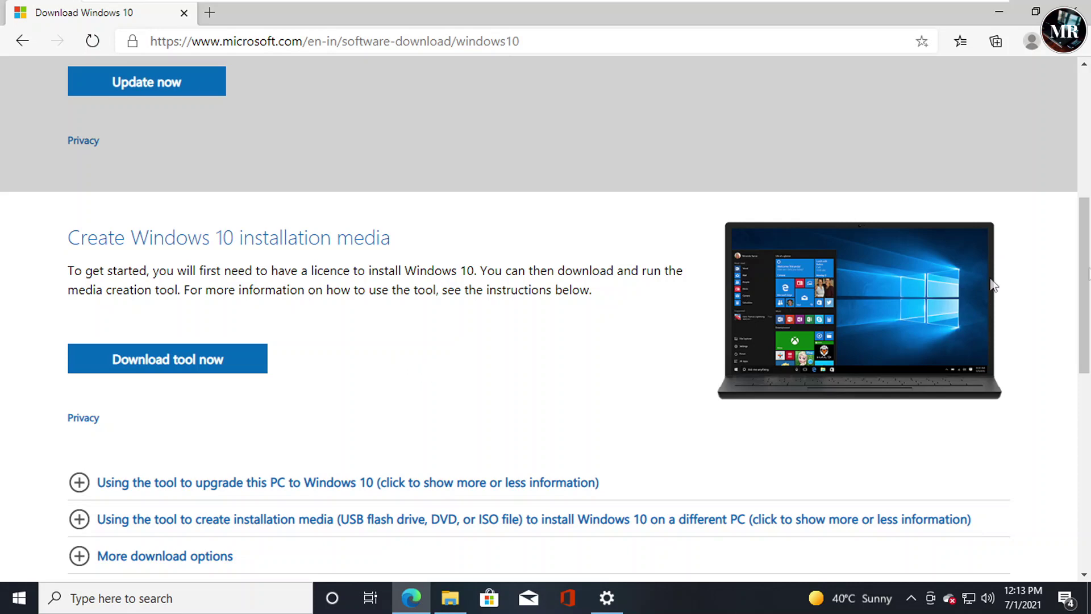
{"action": "scroll", "coordinate": [1086, 272], "scroll_direction": "up", "scroll_amount": 5}
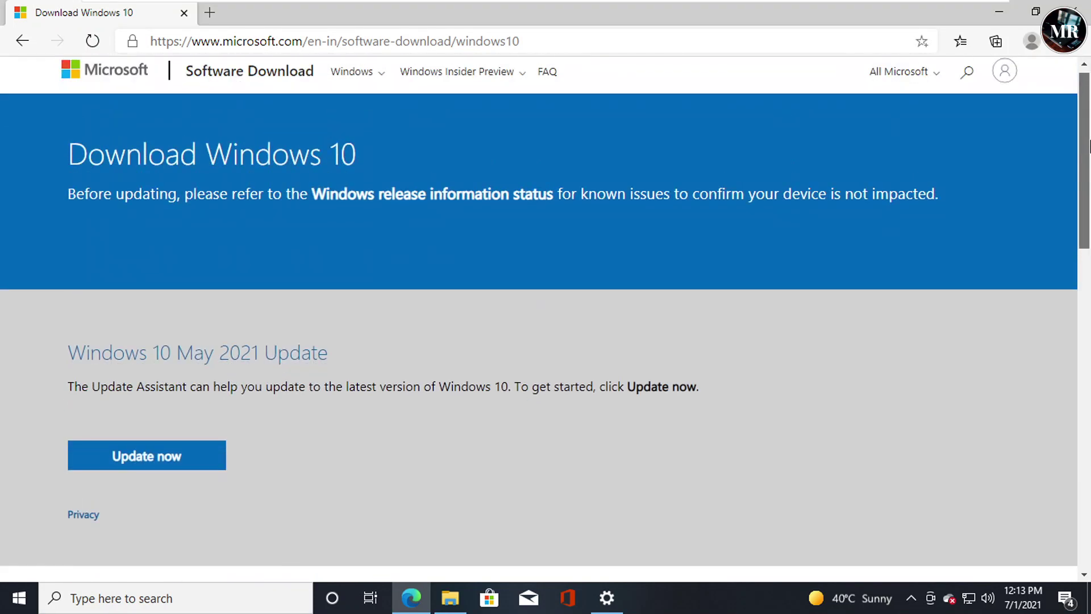
{"action": "left_click", "coordinate": [177, 463]}
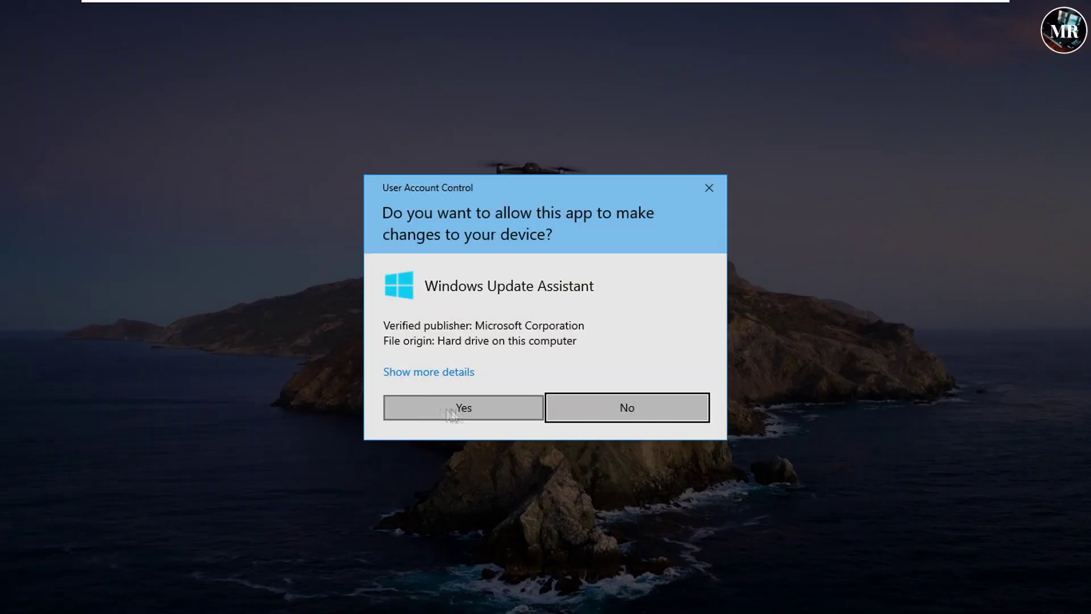
Allow the Update Assistant to run, start the update, and pass the compatibility check
{"action": "left_click", "coordinate": [462, 413]}
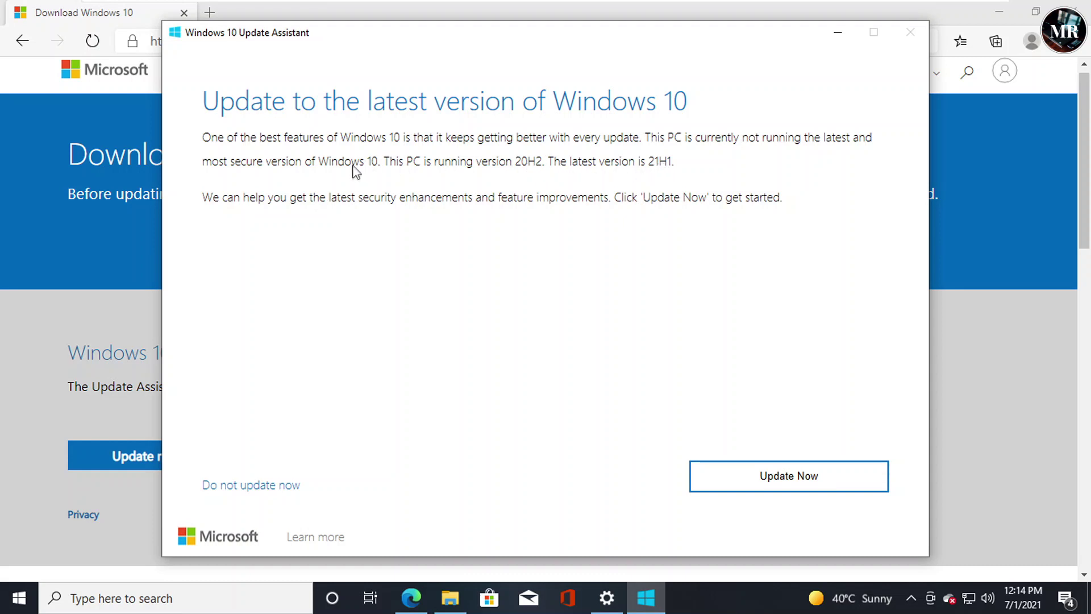
{"action": "left_click", "coordinate": [767, 476]}
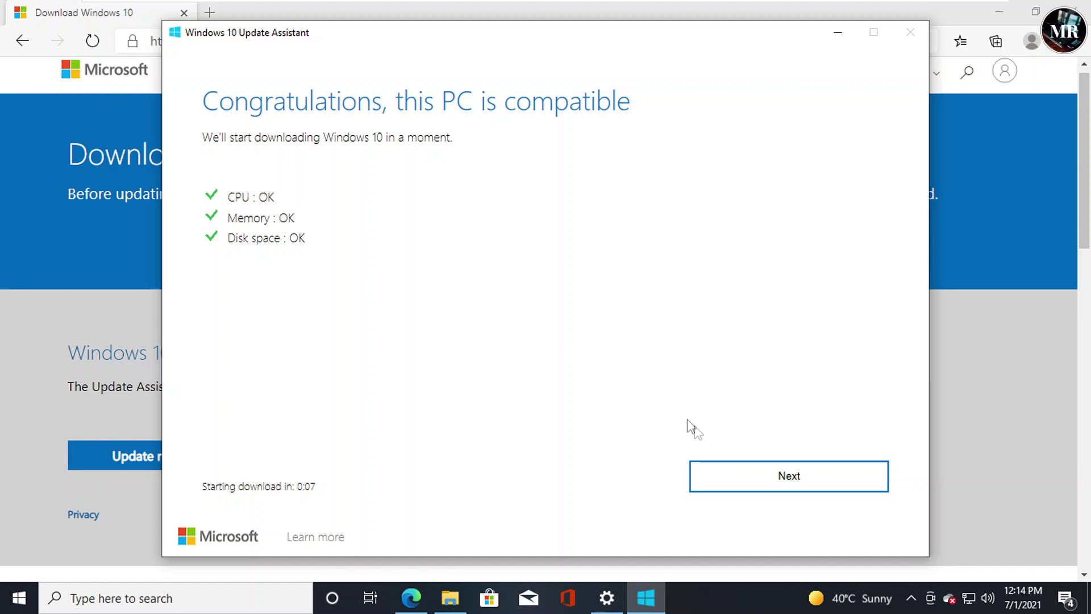
{"action": "left_click", "coordinate": [755, 479]}
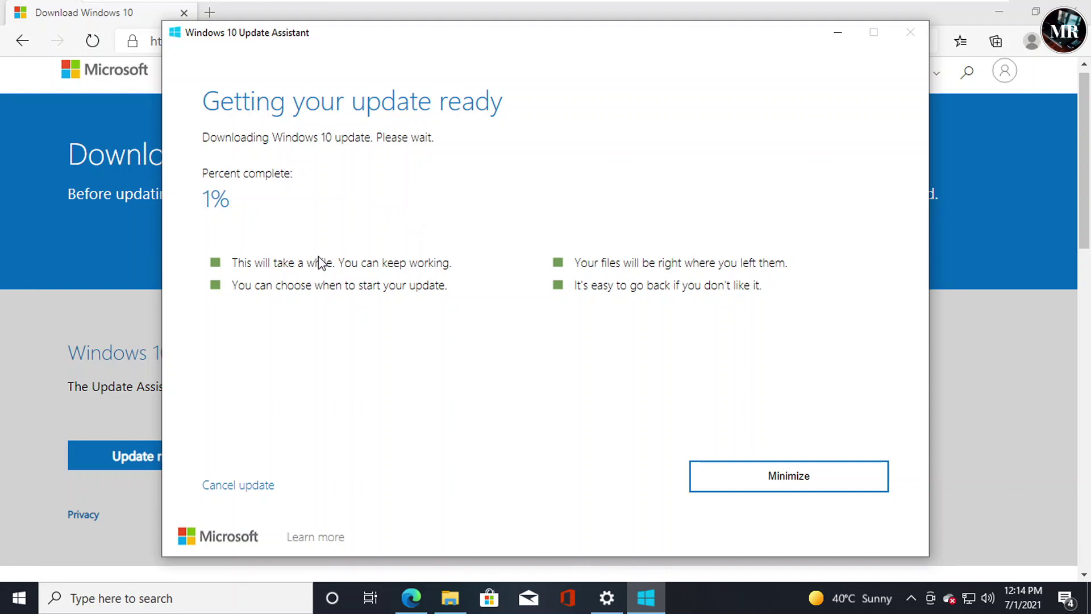
Cancel the update download at 0–1% and close the Update Assistant
{"action": "left_click", "coordinate": [237, 485]}
{"action": "left_click", "coordinate": [234, 488]}
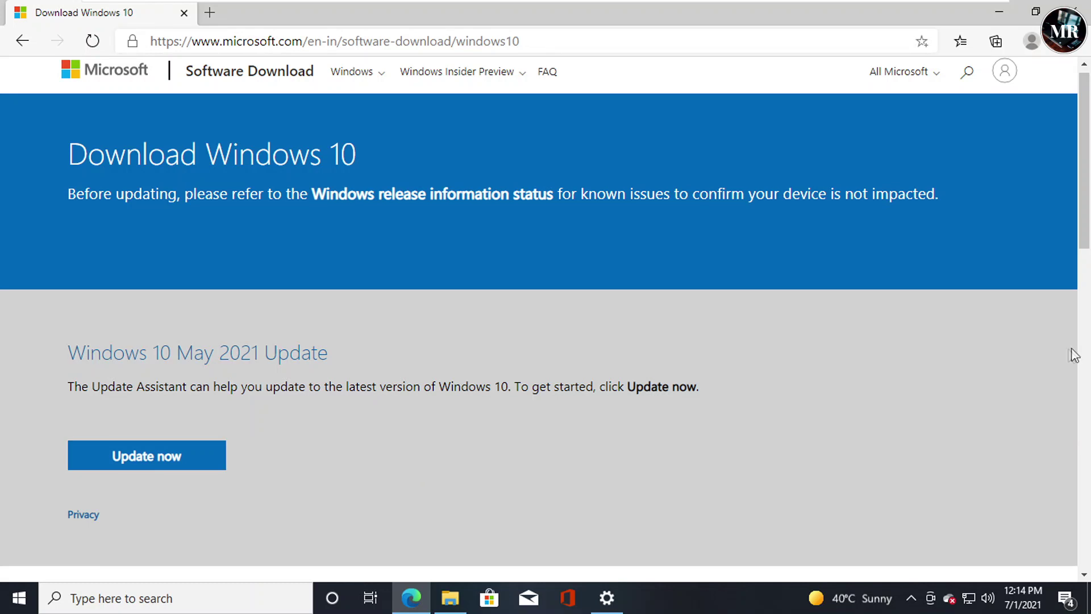
{"action": "scroll", "coordinate": [437, 469], "scroll_direction": "down", "scroll_amount": 6}
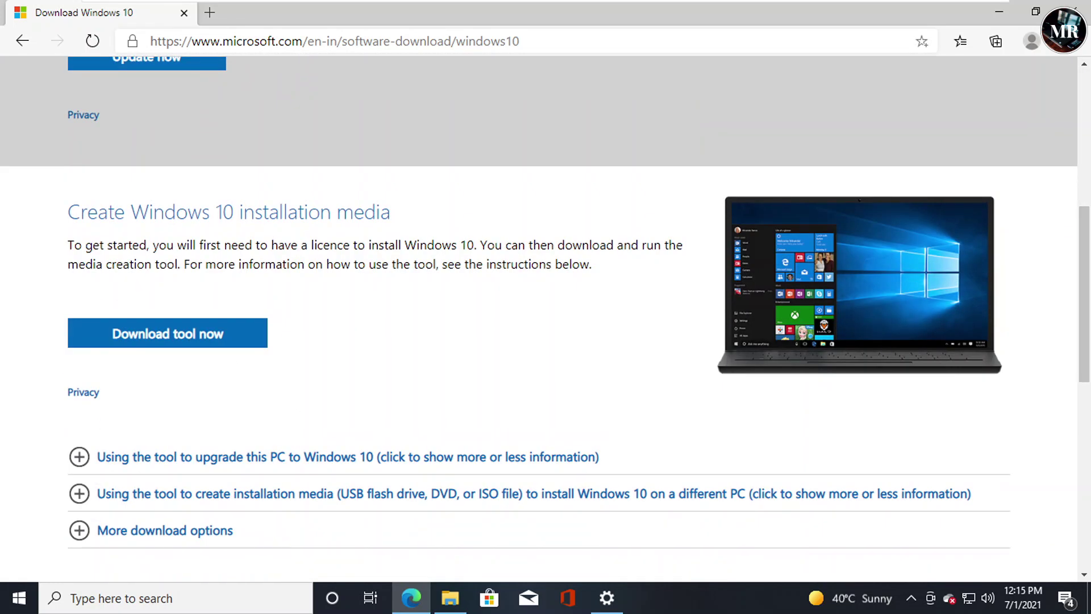
Download the Media Creation Tool from Edge and launch it, allowing it to run
{"action": "left_click", "coordinate": [204, 340]}
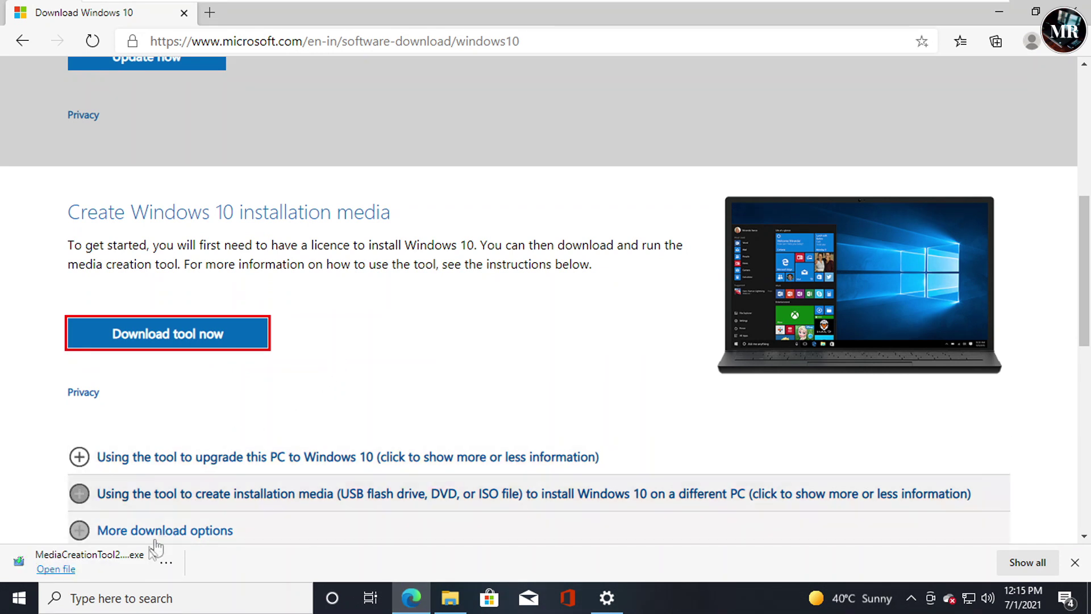
{"action": "left_click", "coordinate": [62, 569]}
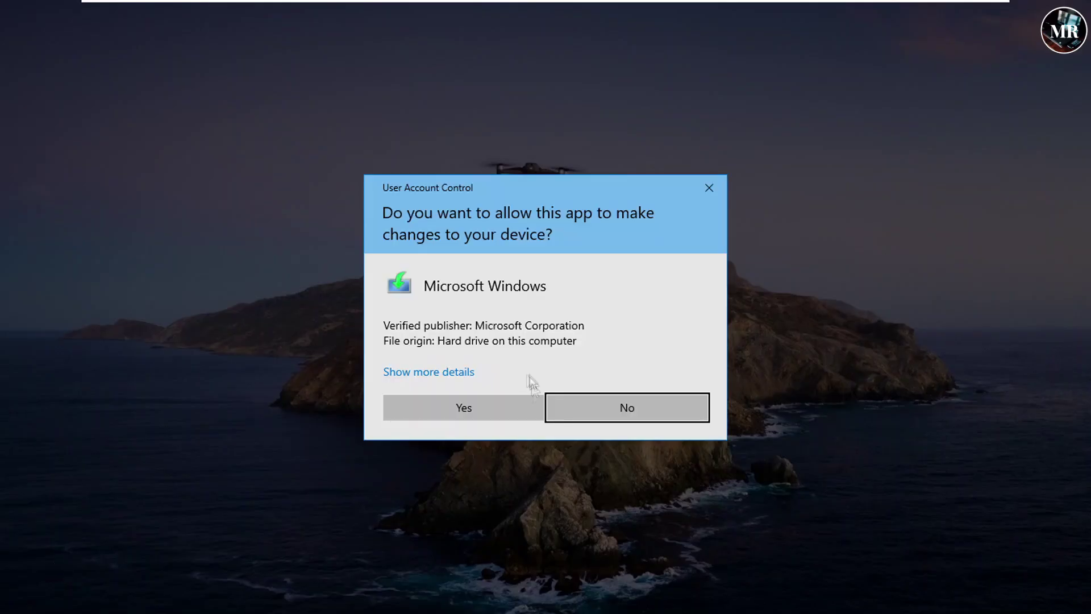
{"action": "left_click", "coordinate": [532, 410]}
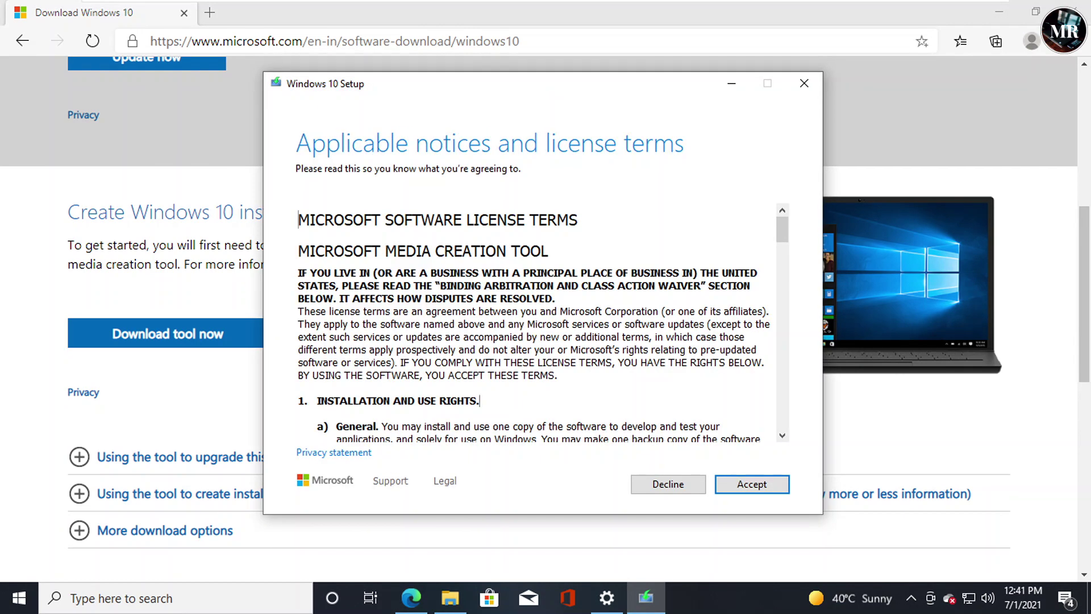
Accept the license and create media for another PC with the recommended language, edition and architecture
{"action": "left_click", "coordinate": [750, 484]}
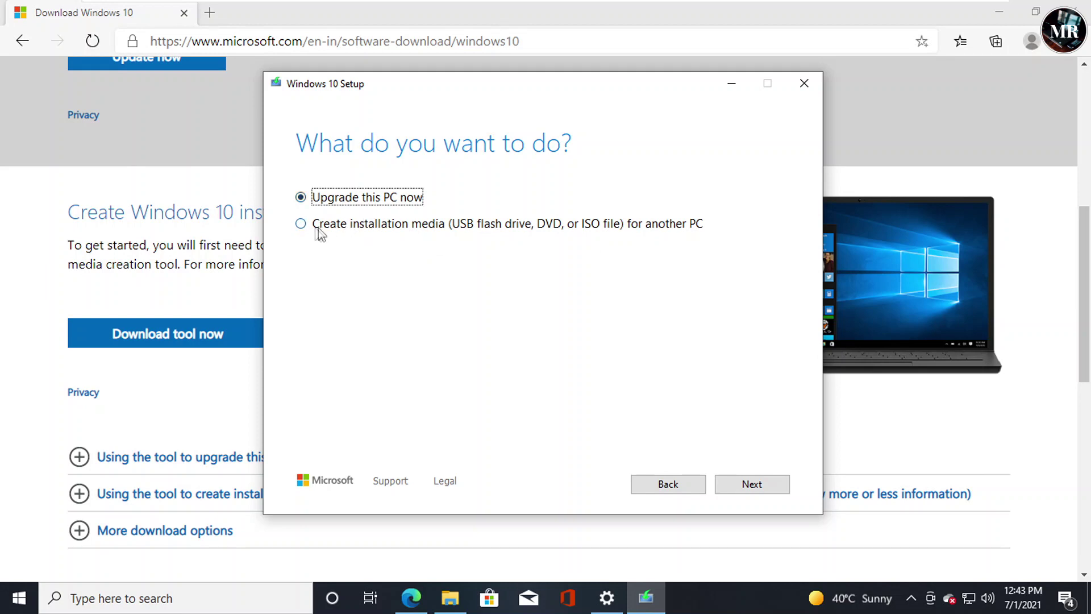
{"action": "left_click", "coordinate": [301, 227]}
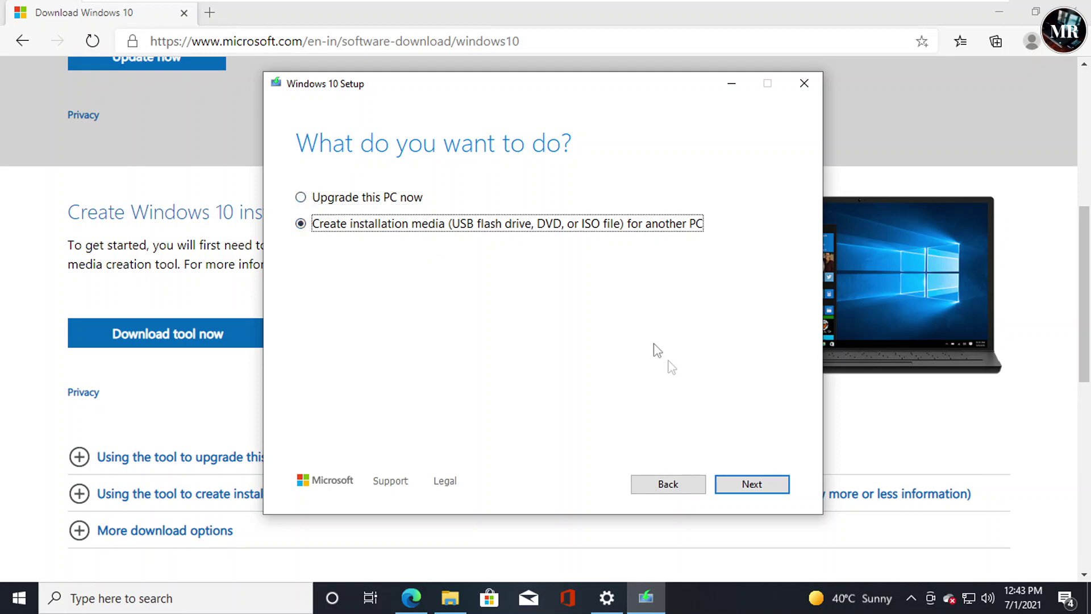
{"action": "left_click", "coordinate": [762, 487]}
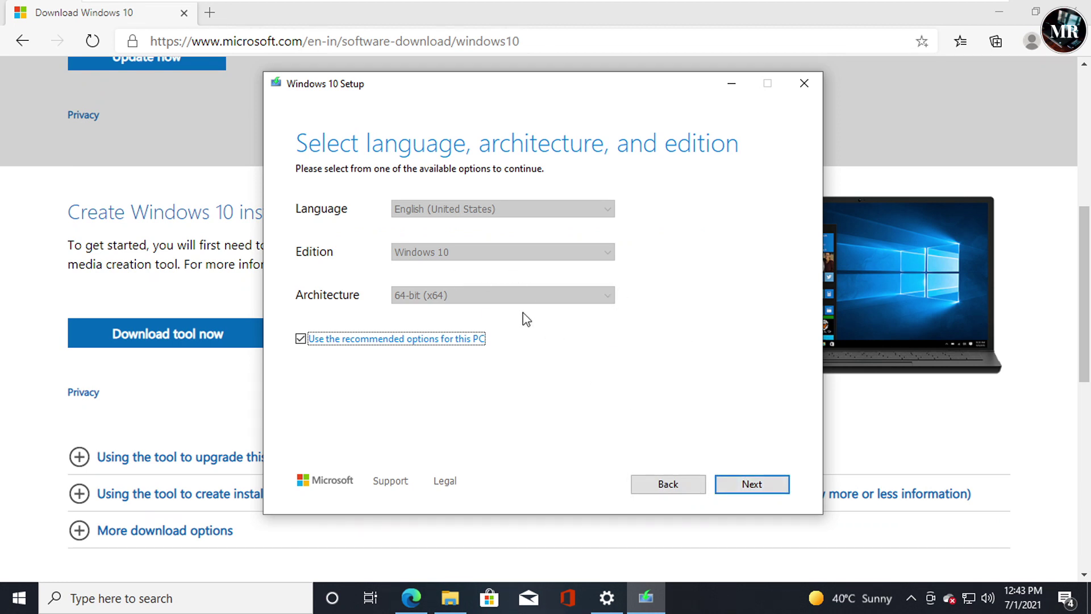
{"action": "left_click", "coordinate": [760, 481]}
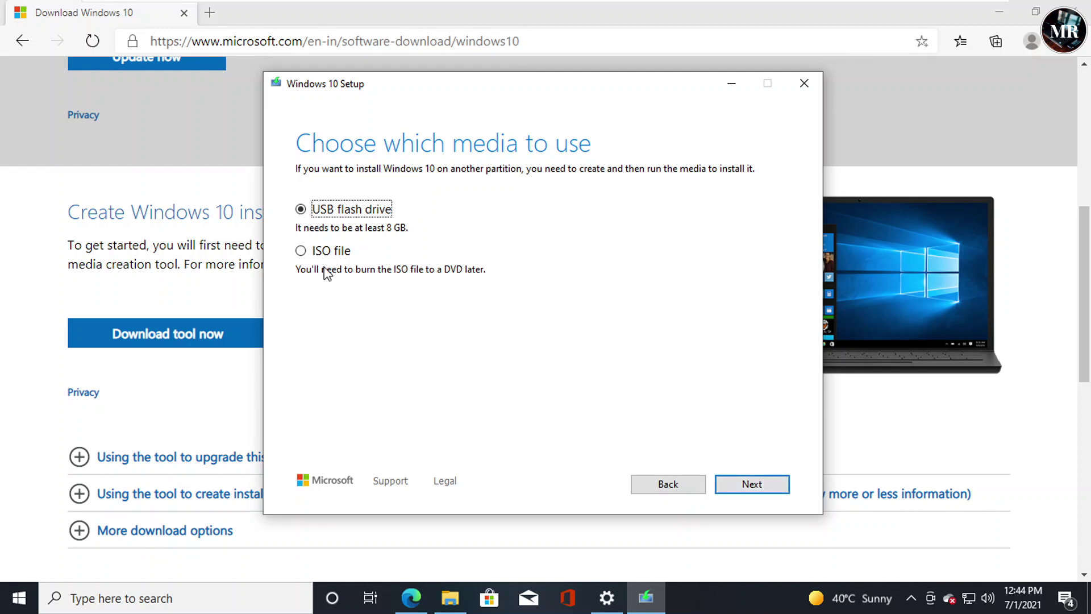
Save the media as an ISO file named 'Windows 10 21H1' and start the download
{"action": "left_click", "coordinate": [301, 253]}
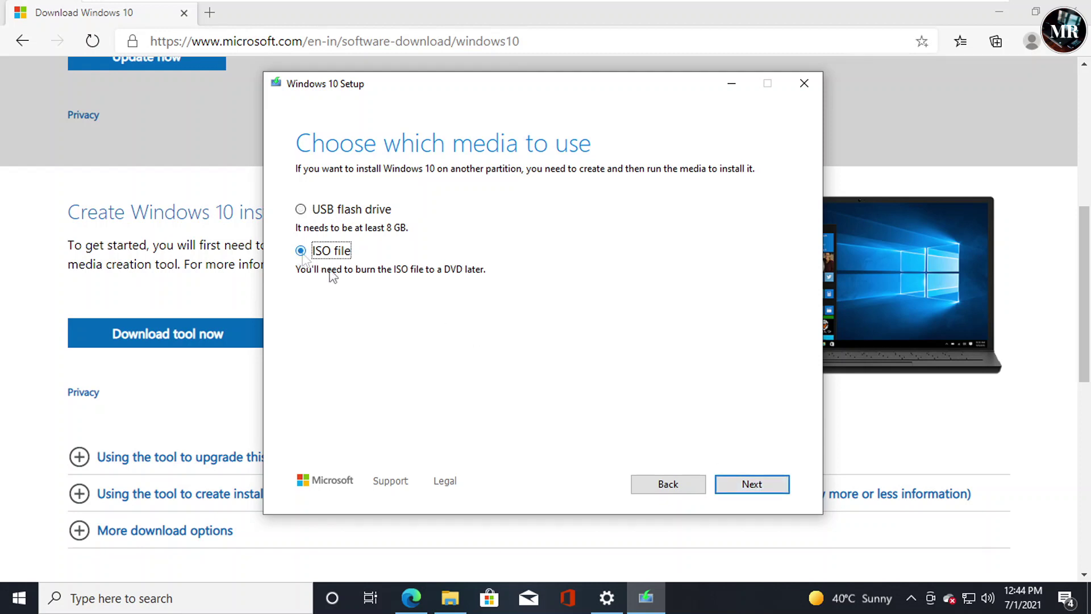
{"action": "left_click", "coordinate": [773, 485]}
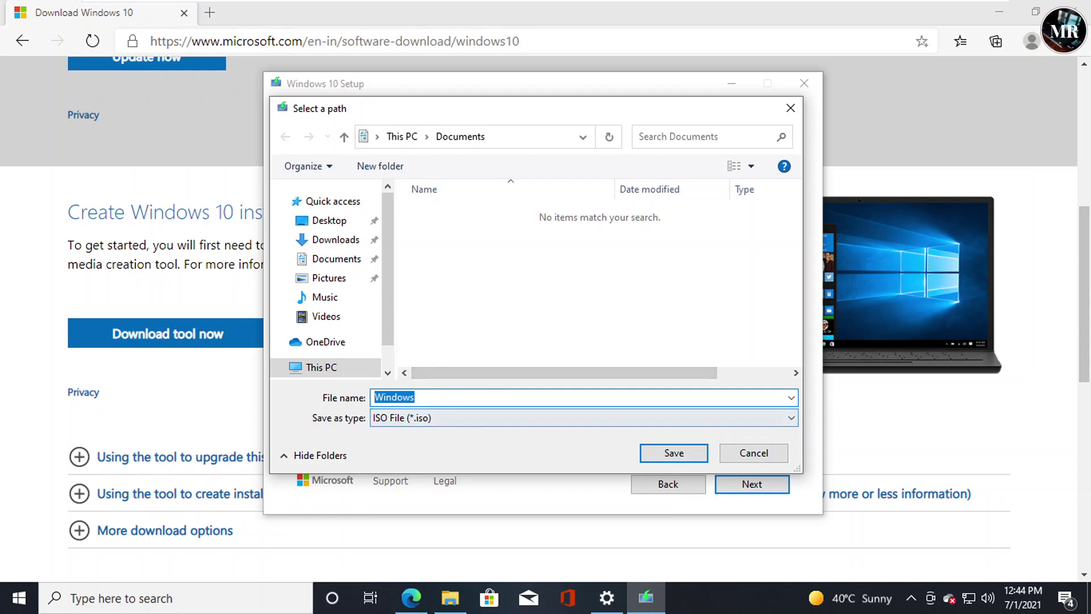
{"action": "key", "text": "End"}
{"action": "type", "text": "10"}
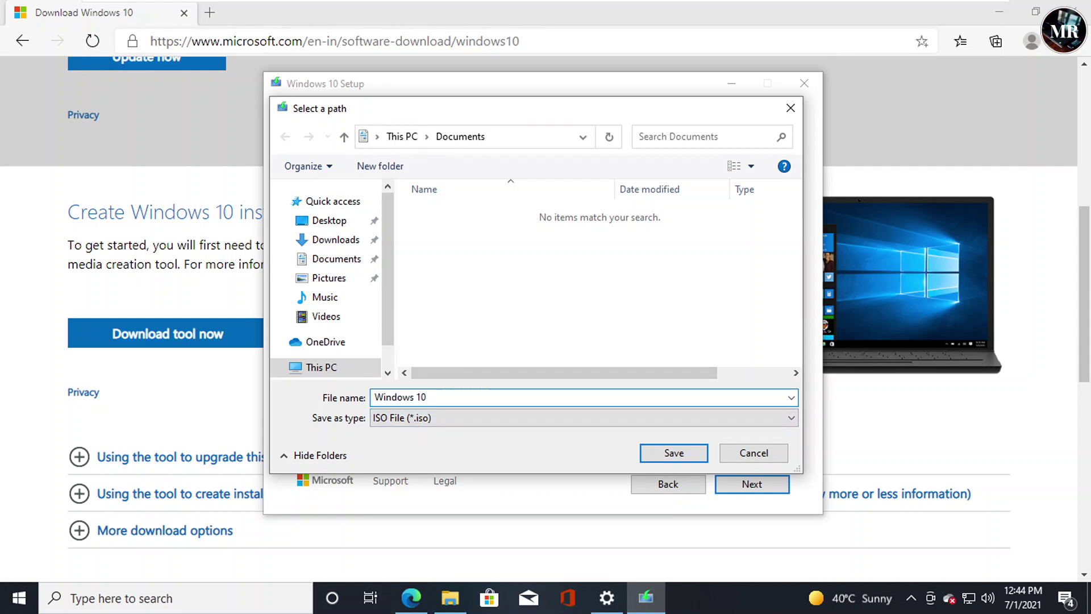
{"action": "type", "text": " 21H1"}
{"action": "left_click", "coordinate": [692, 458]}
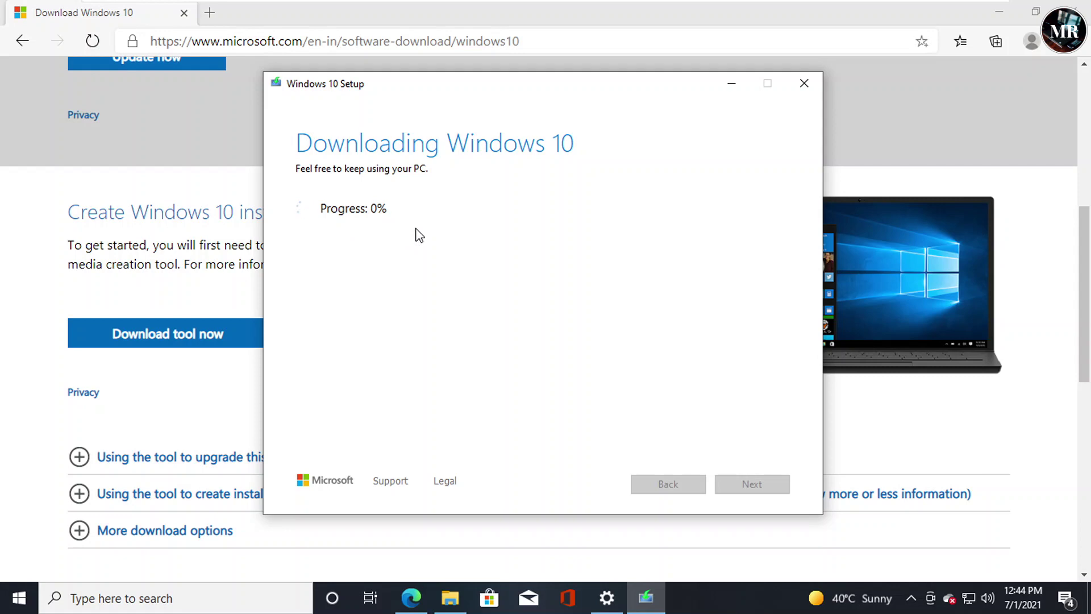
Quit the Media Creation Tool and clear Edge off the desktop
{"action": "left_click", "coordinate": [450, 598]}
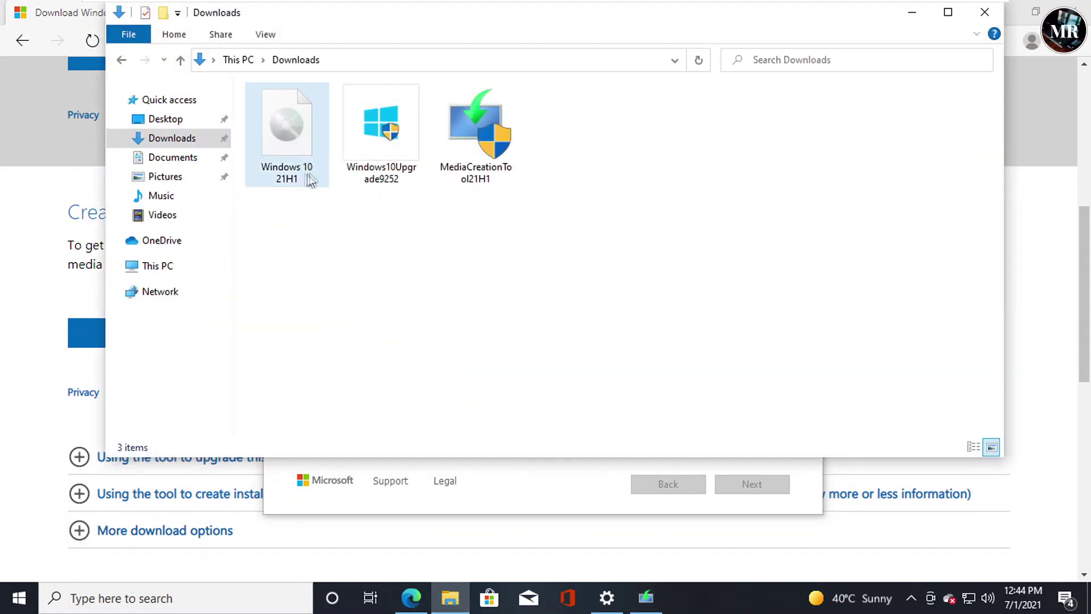
{"action": "mouse_move", "coordinate": [306, 180]}
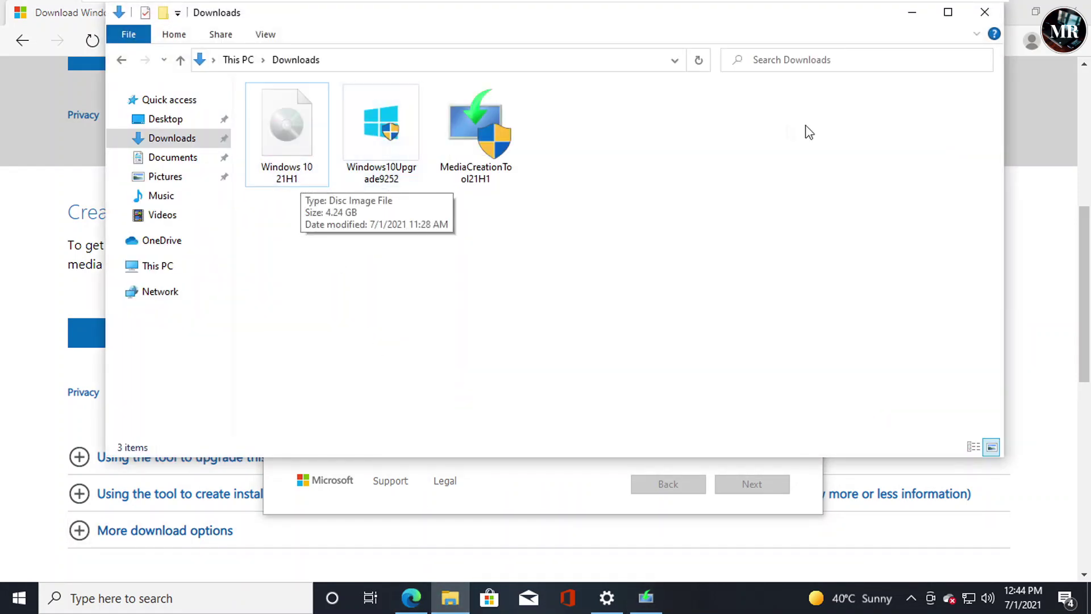
{"action": "left_click", "coordinate": [912, 12]}
{"action": "left_click", "coordinate": [804, 83]}
{"action": "left_click", "coordinate": [563, 360]}
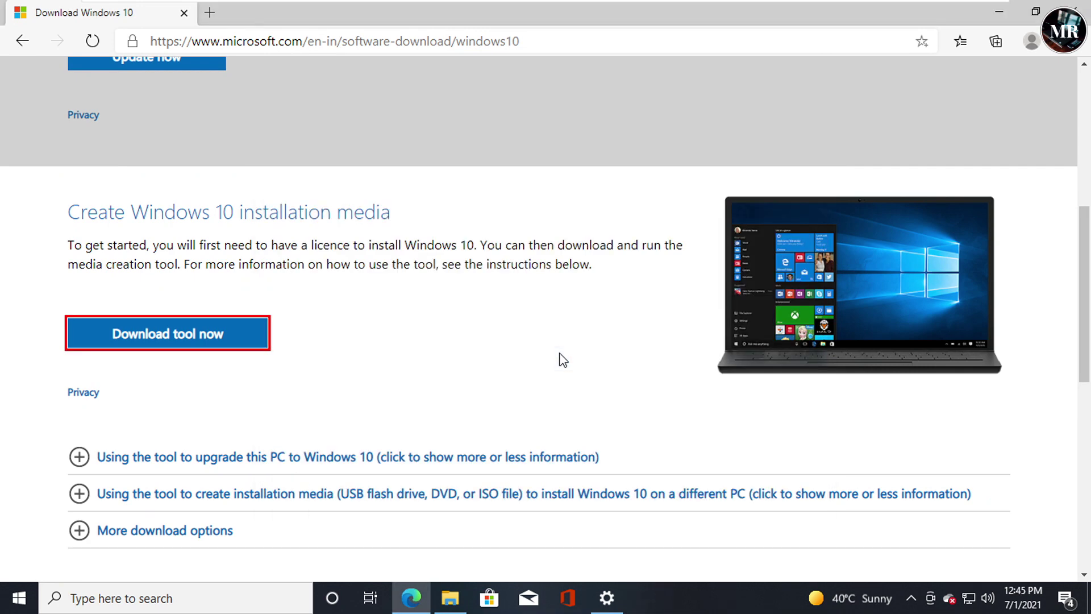
{"action": "left_click", "coordinate": [999, 12]}
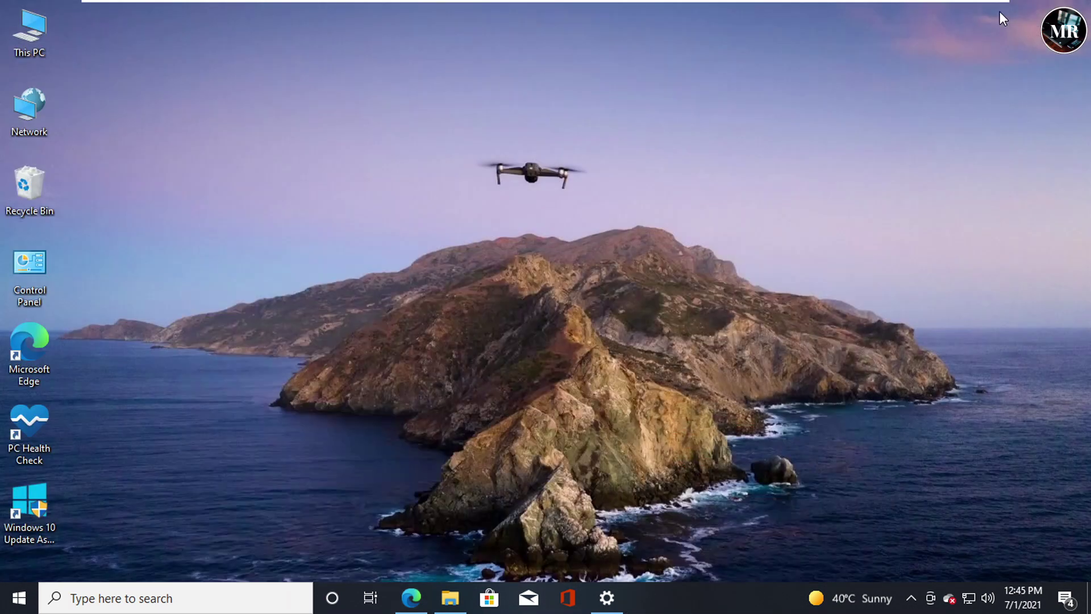
Mount the Windows 10 21H1 ISO from Downloads as DVD Drive (E:) and run its setup
{"action": "left_click", "coordinate": [450, 598]}
{"action": "left_click_drag", "start_coordinate": [390, 13], "coordinate": [446, 80]}
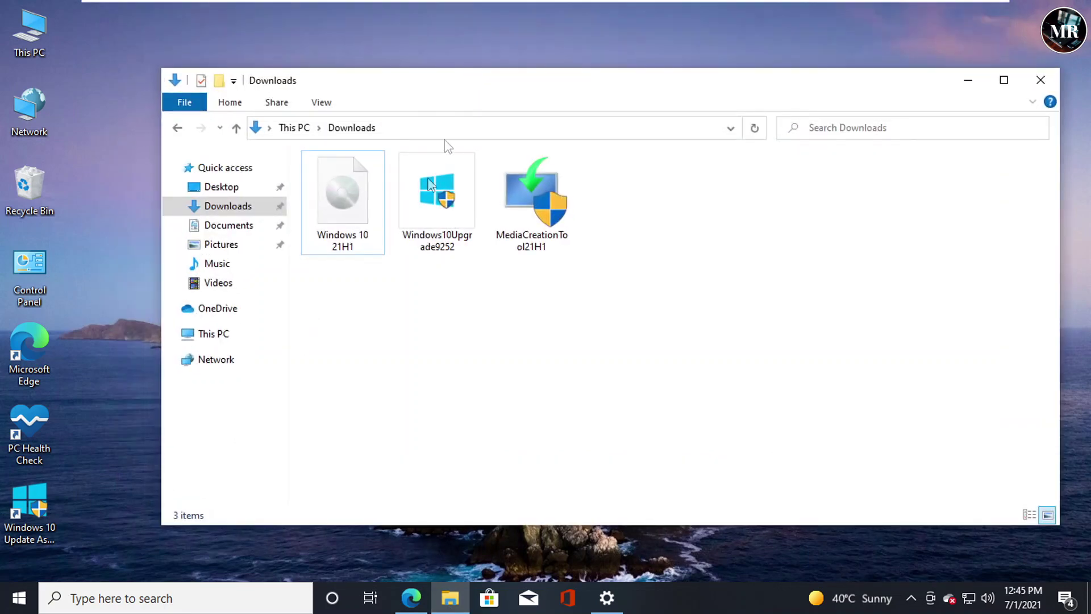
{"action": "right_click", "coordinate": [342, 224]}
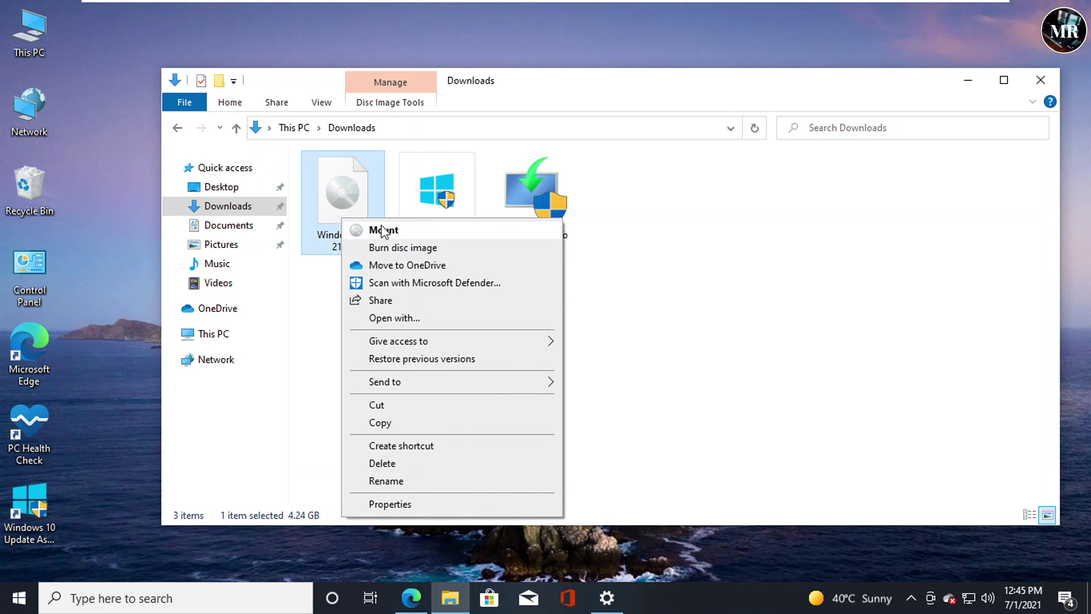
{"action": "left_click", "coordinate": [383, 230]}
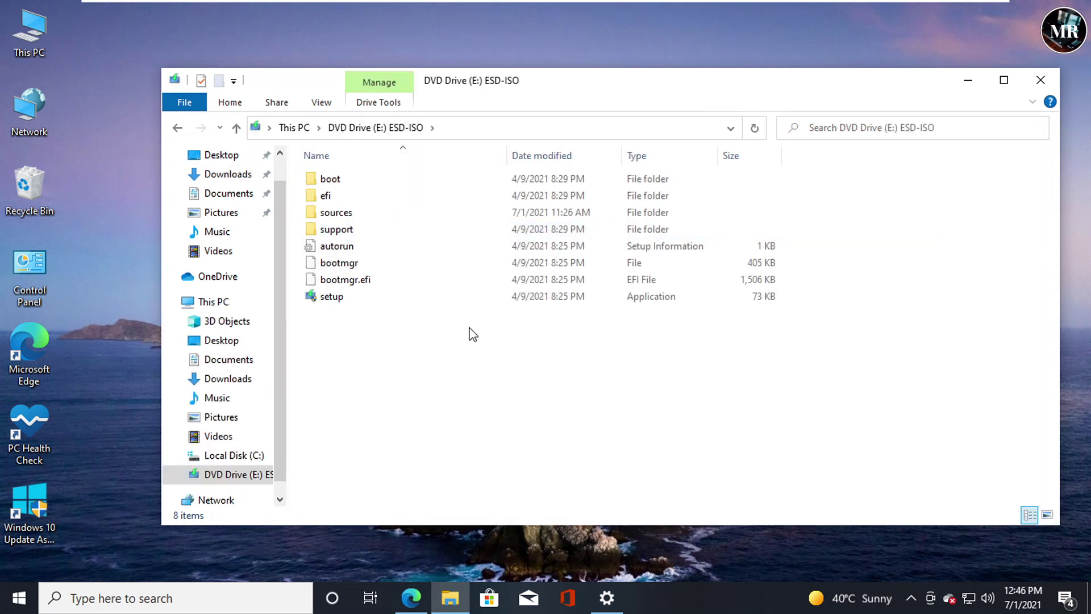
{"action": "double_click", "coordinate": [329, 297]}
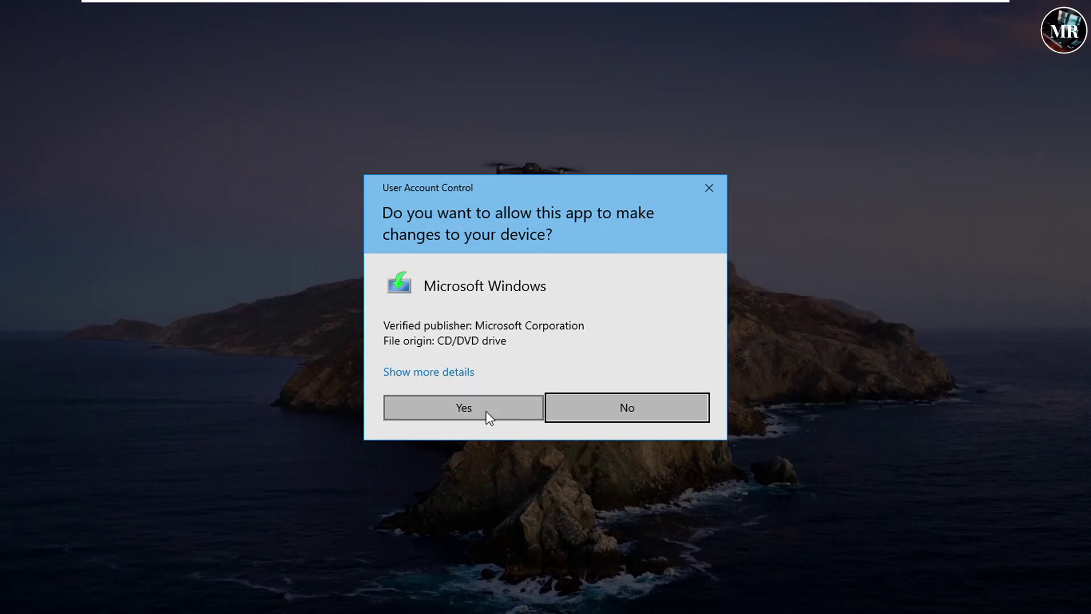
Allow setup, accept the license terms, and install Windows 10 Home keeping personal files and apps
{"action": "left_click", "coordinate": [487, 415]}
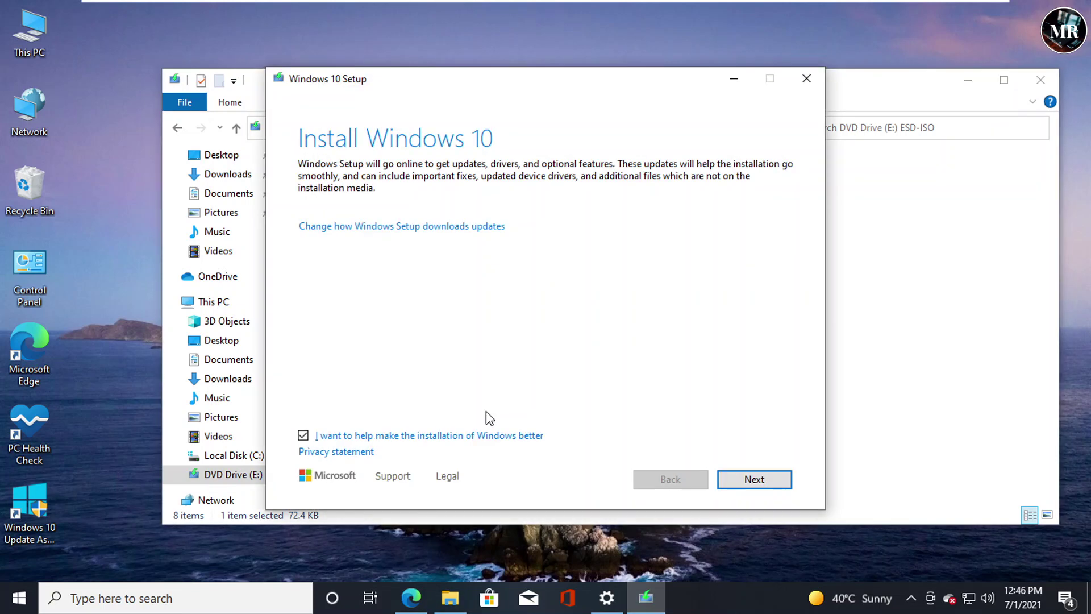
{"action": "left_click", "coordinate": [773, 480]}
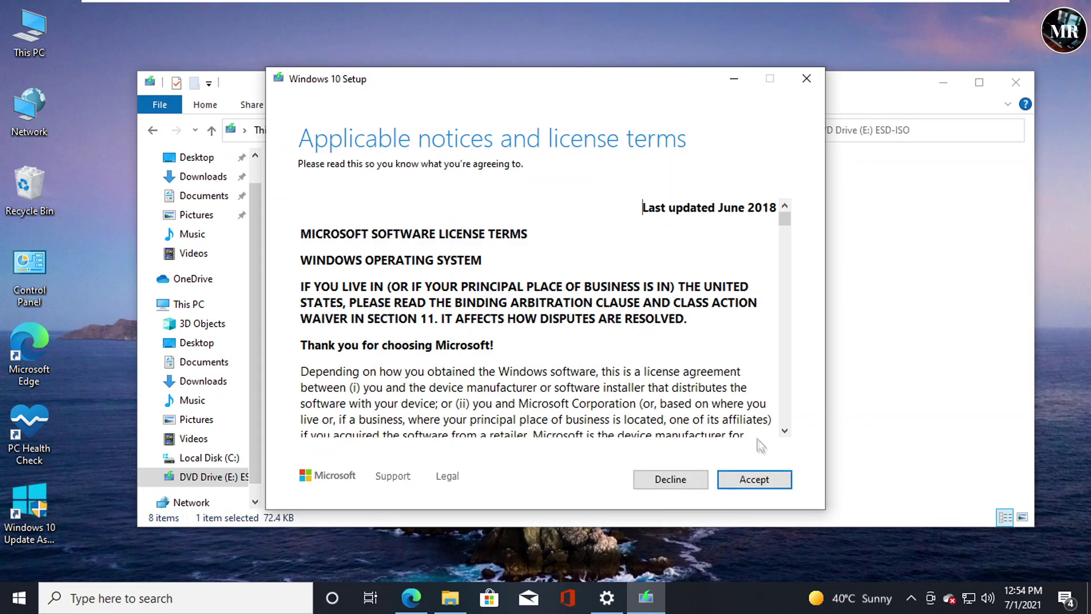
{"action": "left_click", "coordinate": [762, 479]}
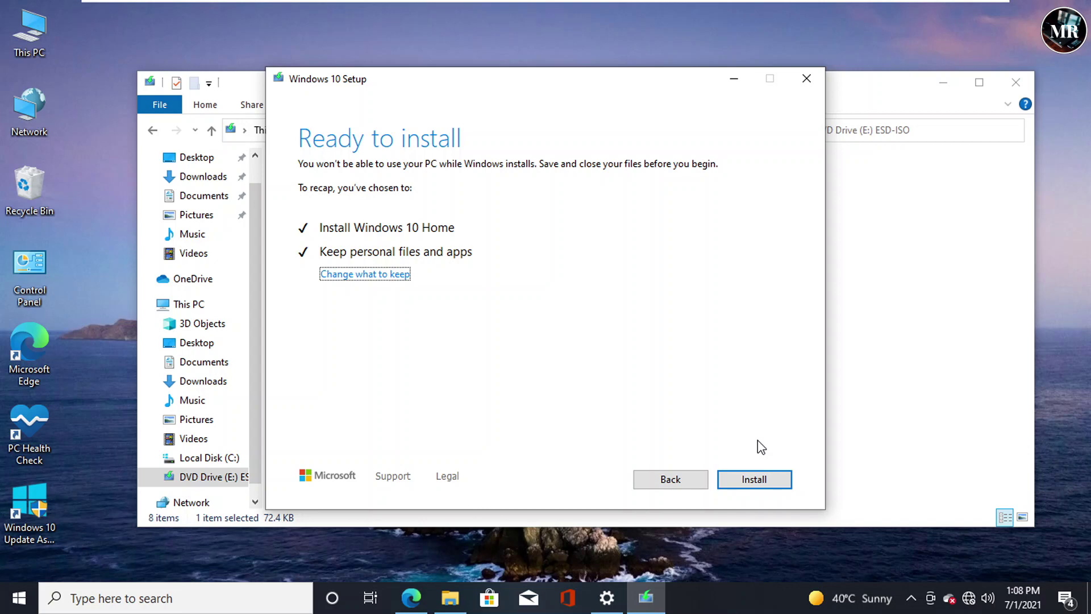
{"action": "left_click", "coordinate": [774, 482]}
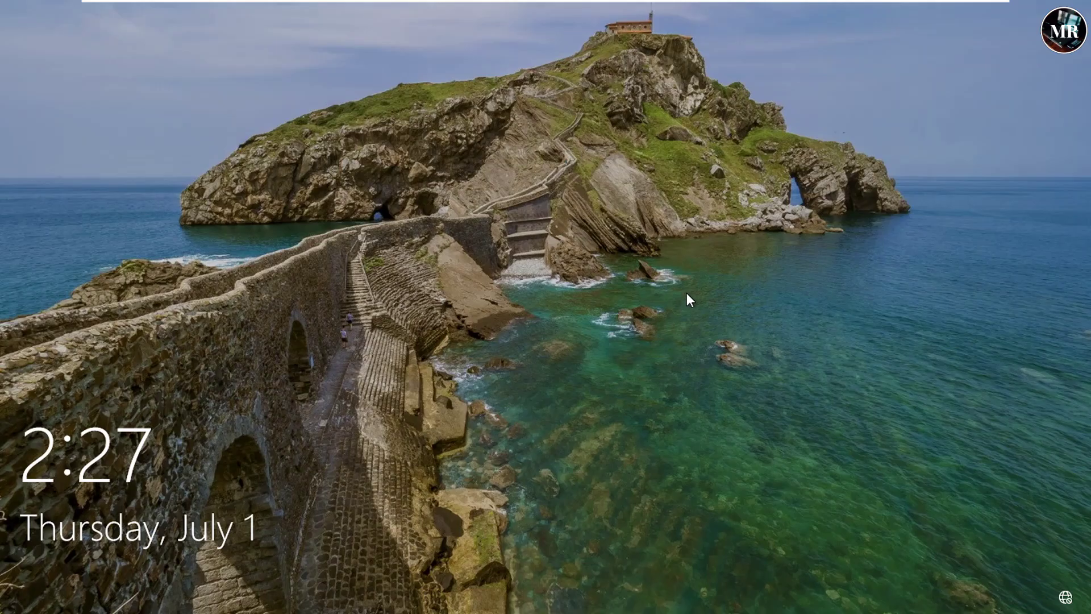
After the upgrade restarts finish, dismiss the lock screen and sign back in
{"action": "left_click", "coordinate": [687, 294]}
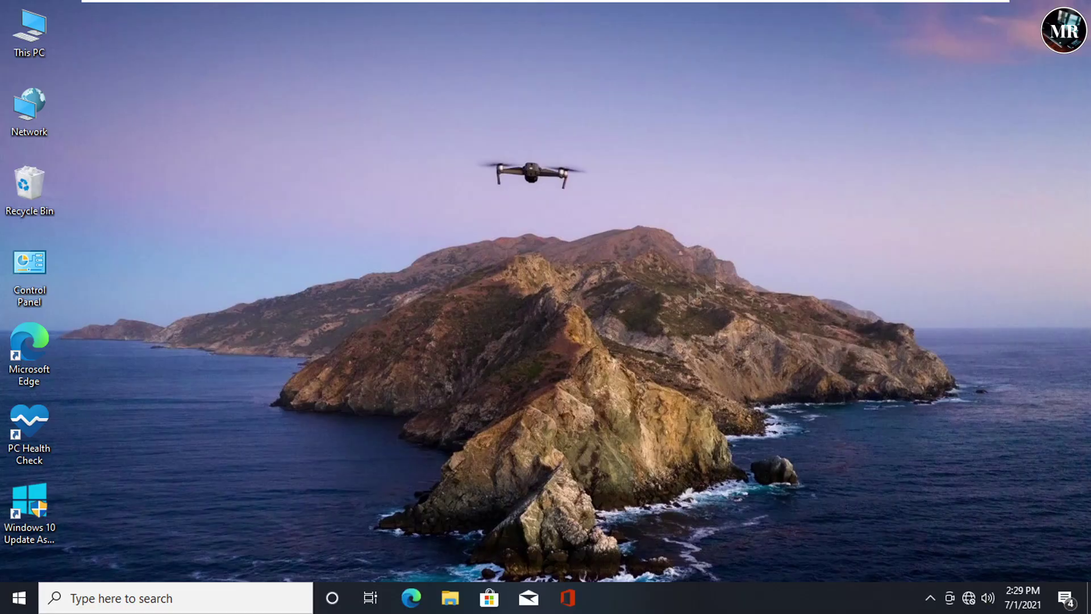
Check the System About page shows version 21H1, OS build 19043.928
{"action": "right_click", "coordinate": [18, 597]}
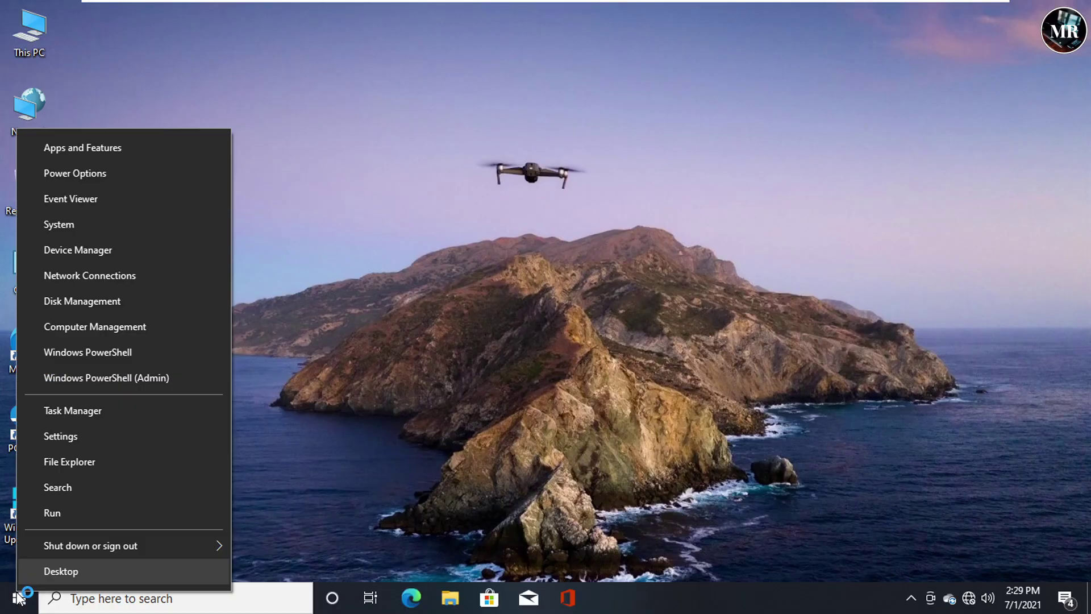
{"action": "left_click", "coordinate": [80, 233]}
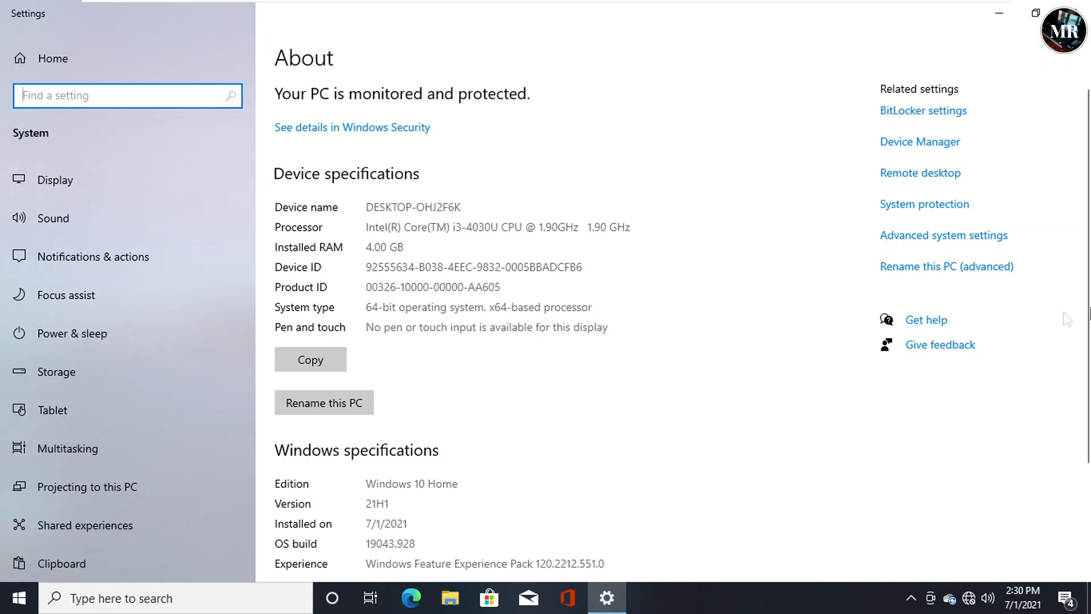
{"action": "scroll", "coordinate": [1077, 307], "scroll_direction": "down", "scroll_amount": 2}
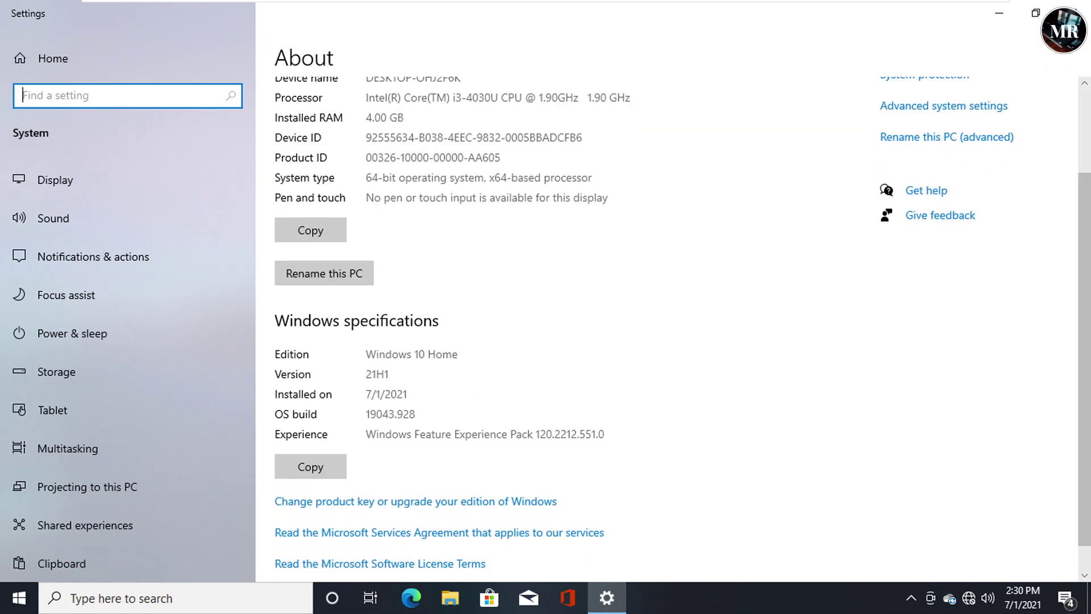
{"action": "double_click", "coordinate": [377, 374]}
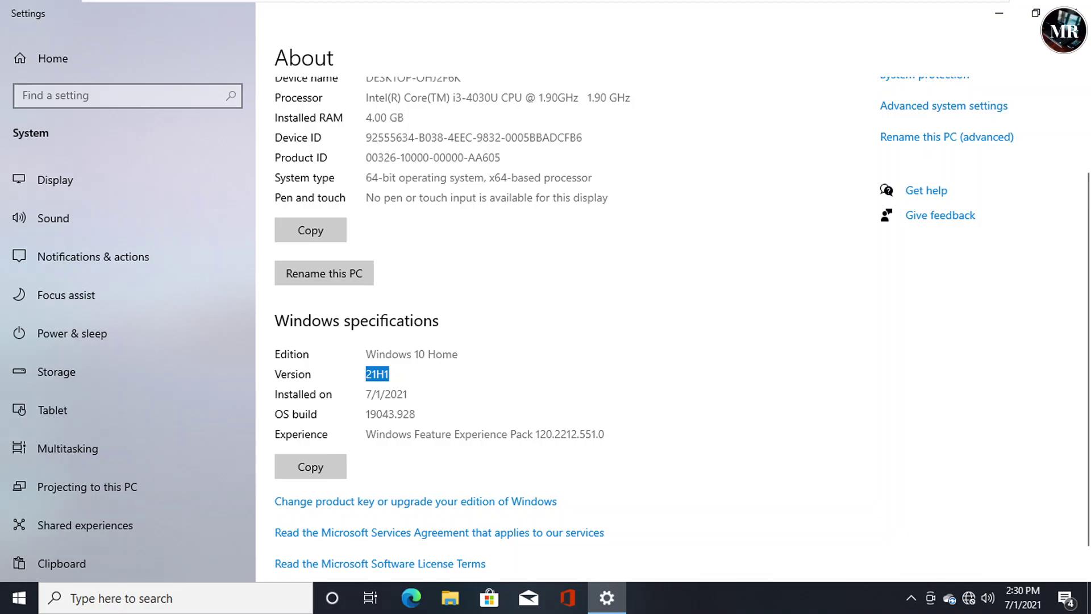